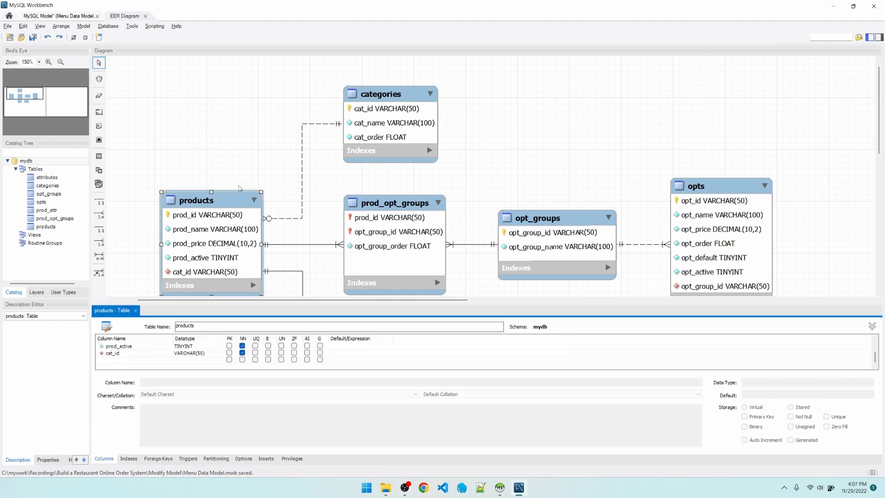
Add a has_image column to the products table with data type TINYINT, Not Null, and a default of 0.
click(141, 360)
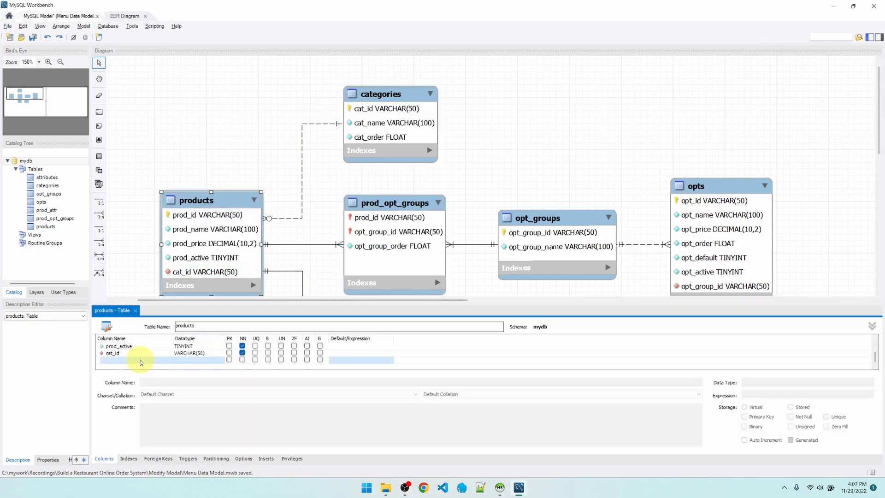
text(has_)
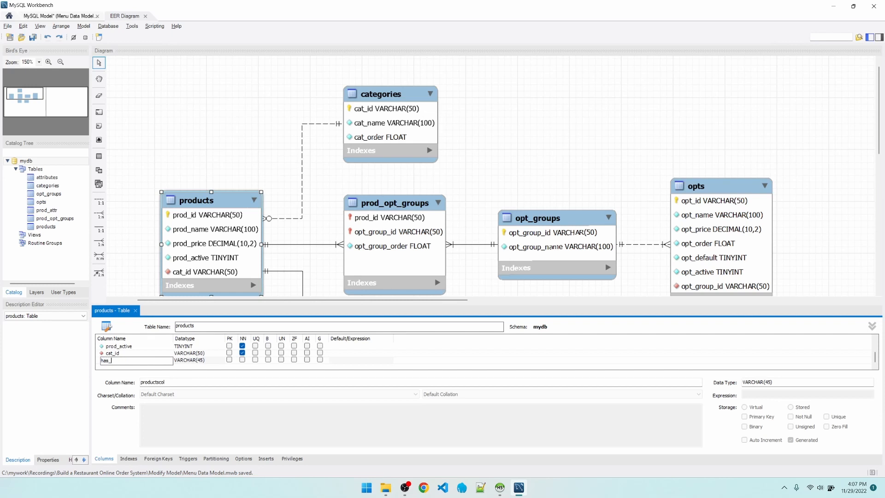
text(image)
key(Tab)
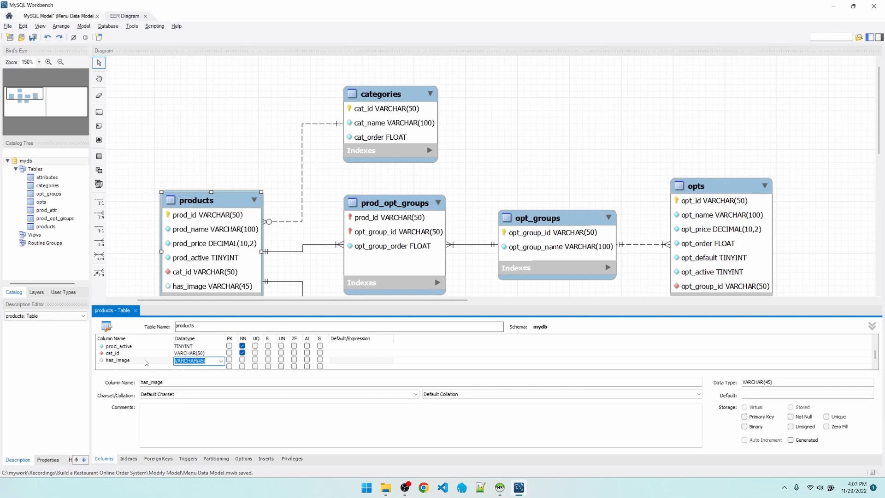
text(tinyint)
click(242, 360)
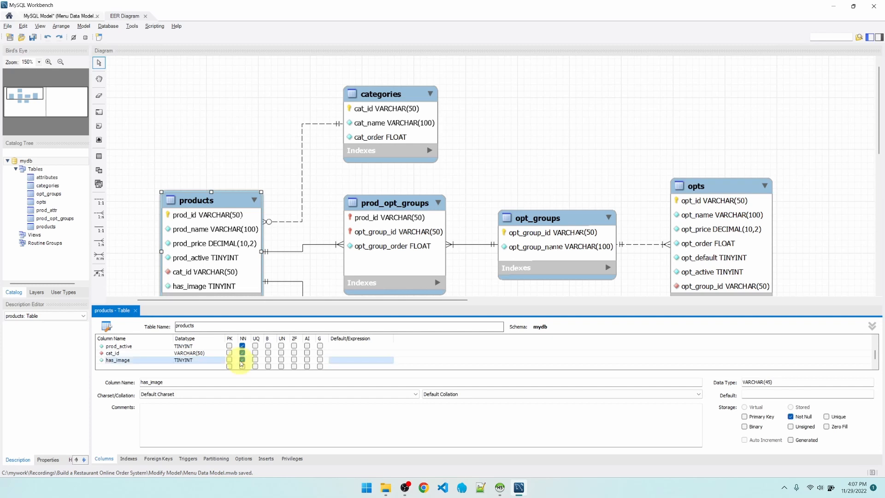
click(348, 361)
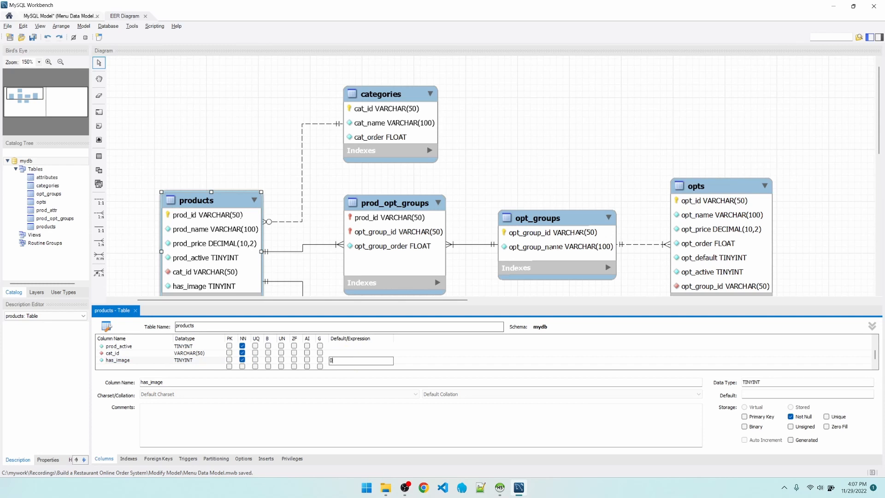
click(324, 206)
Rename the attributes table to attrs.
scroll(537, 187, down, 3)
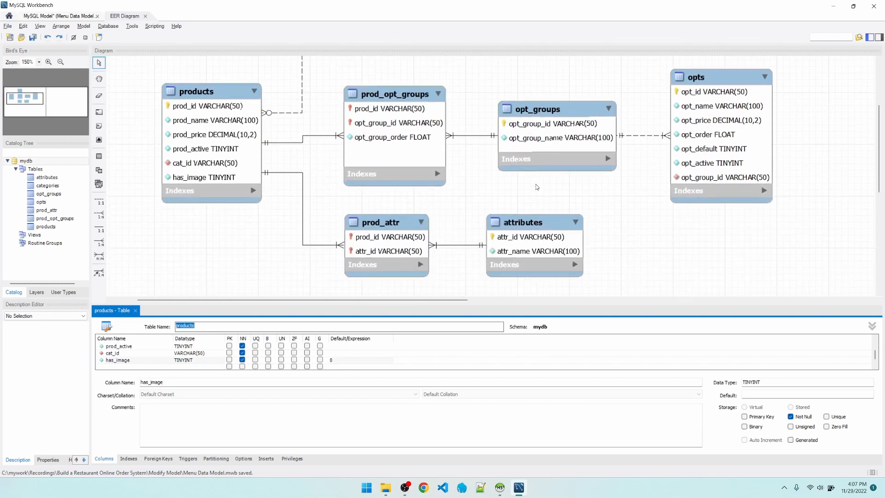
scroll(536, 186, down, 1)
click(528, 191)
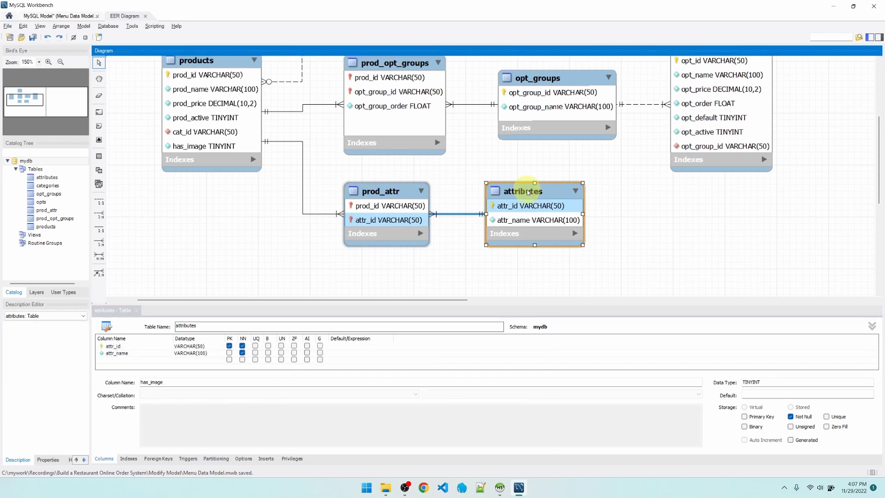
click(221, 326)
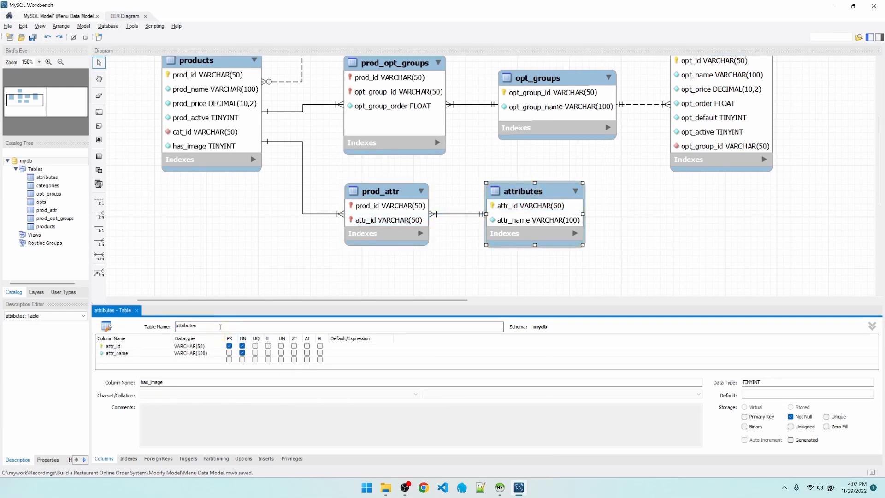
key(BackSpace)
key(BackSpace)
key(BackSpace)
key(BackSpace)
key(BackSpace)
key(BackSpace)
text(s)
click(429, 270)
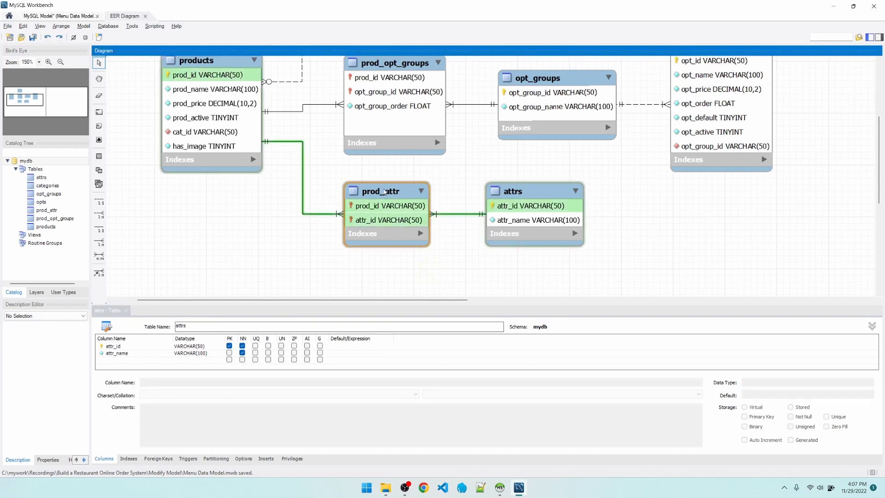
Rename the prod_attr table's foreign key that references attrs to fk_attr_id.
click(384, 191)
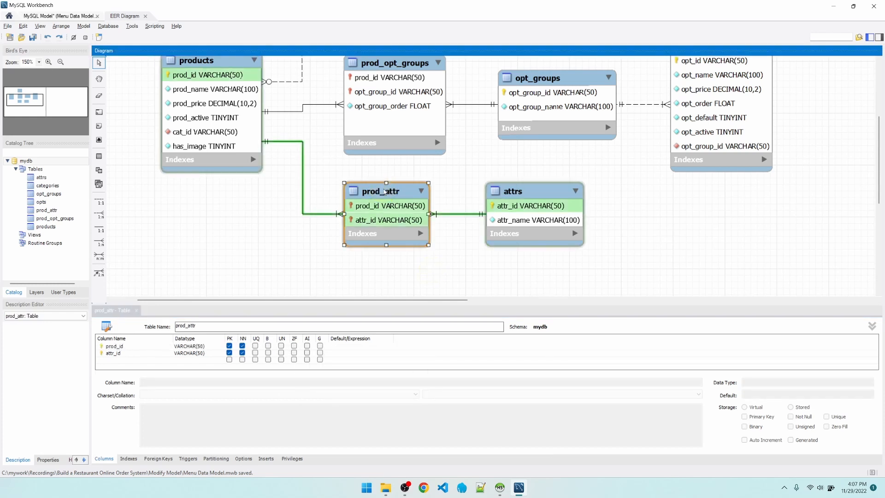
click(158, 458)
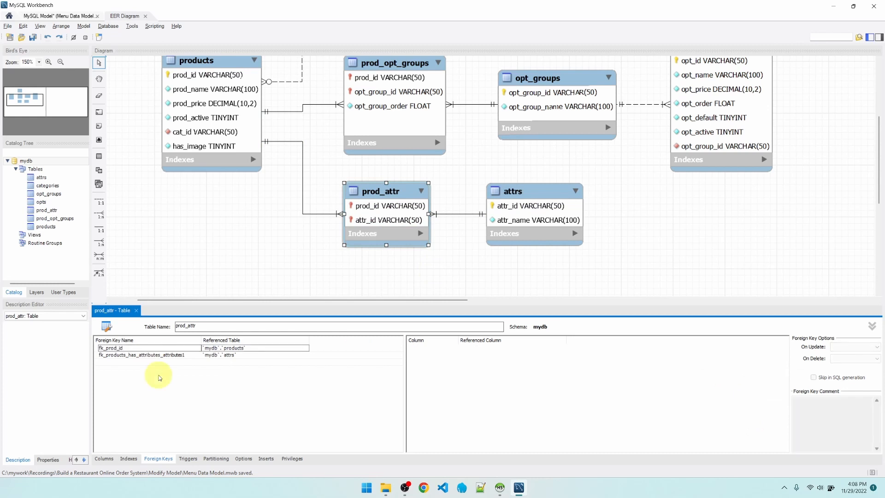
click(144, 355)
click(144, 355)
click(193, 355)
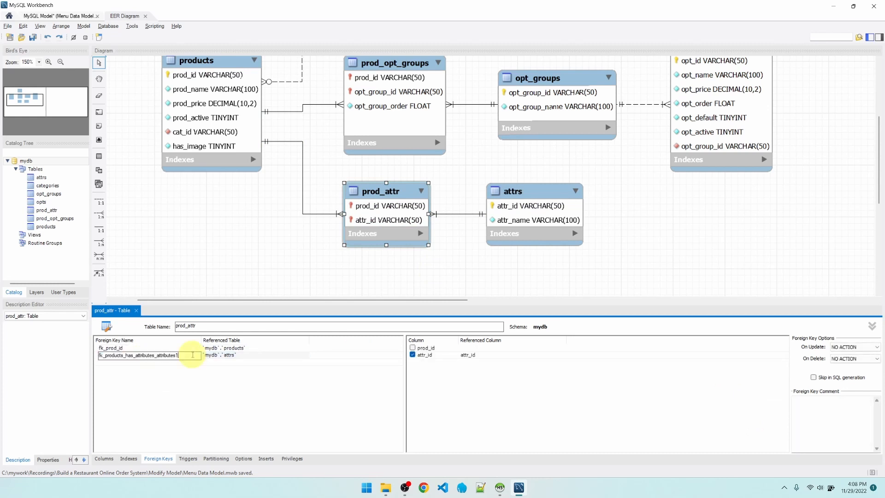
drag(193, 355, 105, 356)
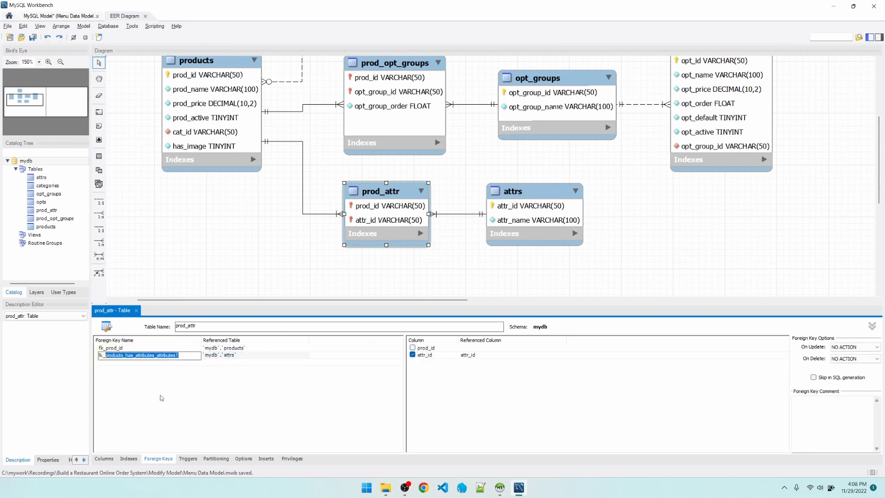
text(attr_id)
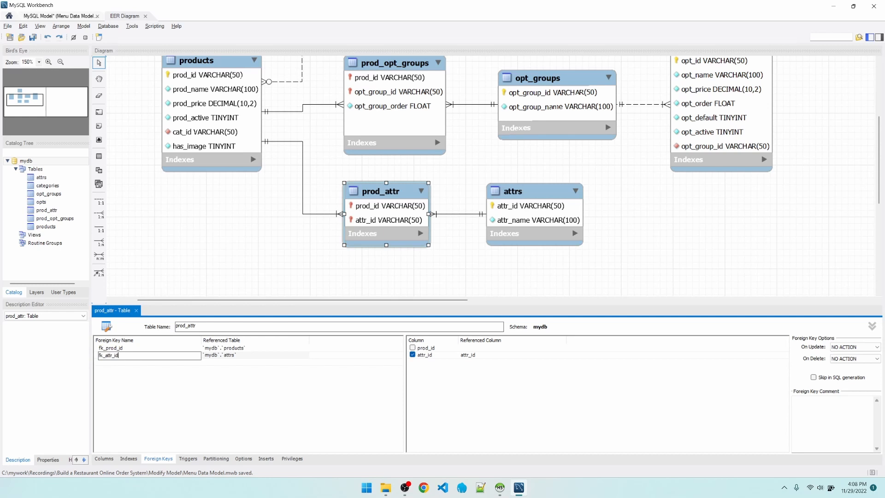
click(193, 390)
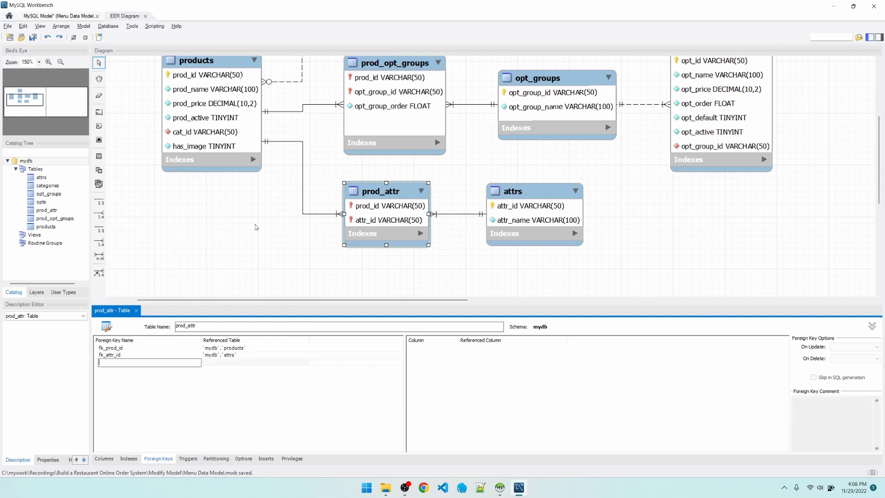
Start synchronizing the model with the database using the default connection and sync options, and retrieve the mydb schema's differences.
click(117, 27)
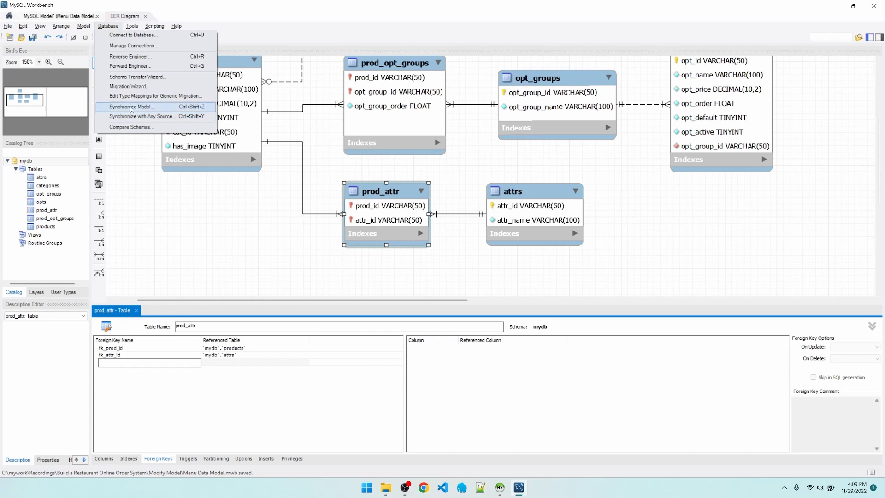
click(150, 110)
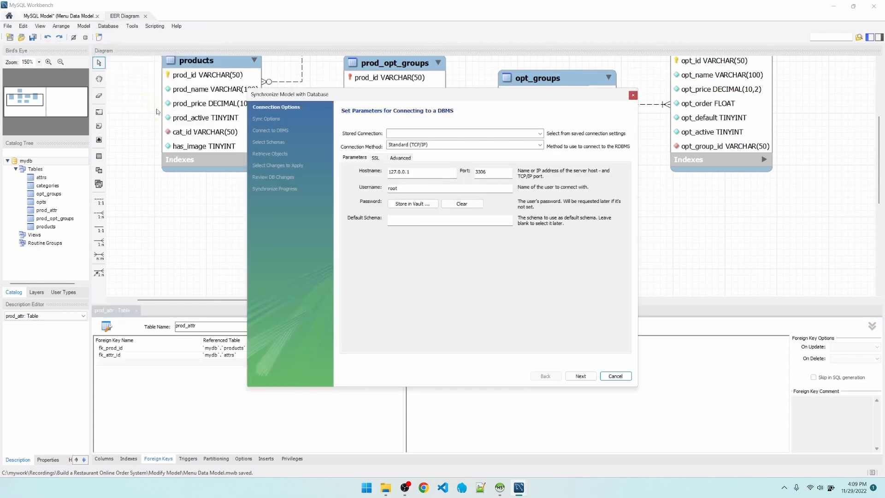
click(442, 172)
click(580, 377)
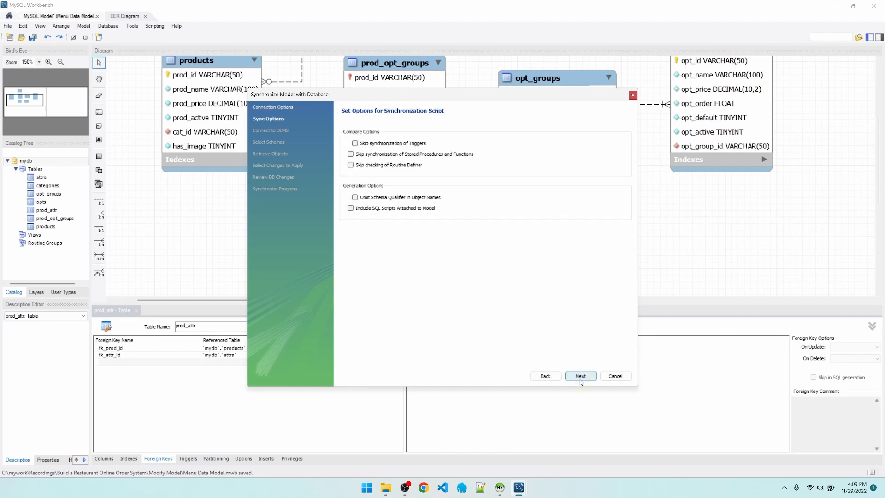
click(580, 380)
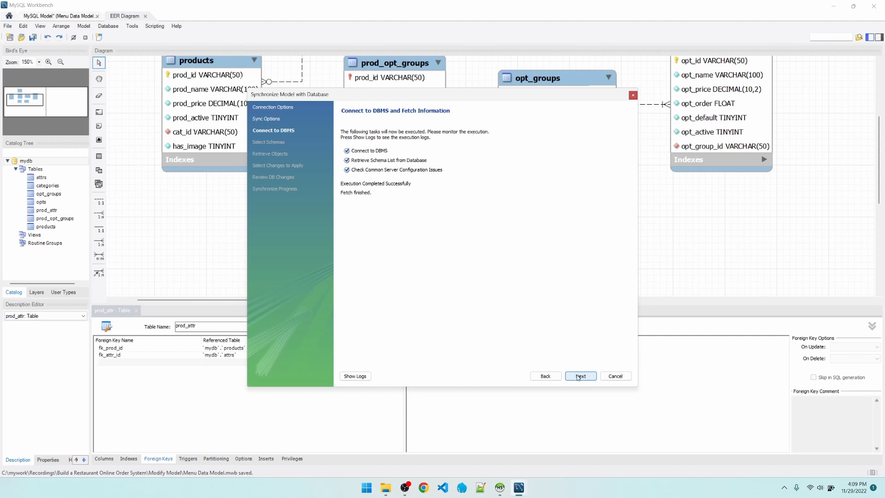
click(579, 376)
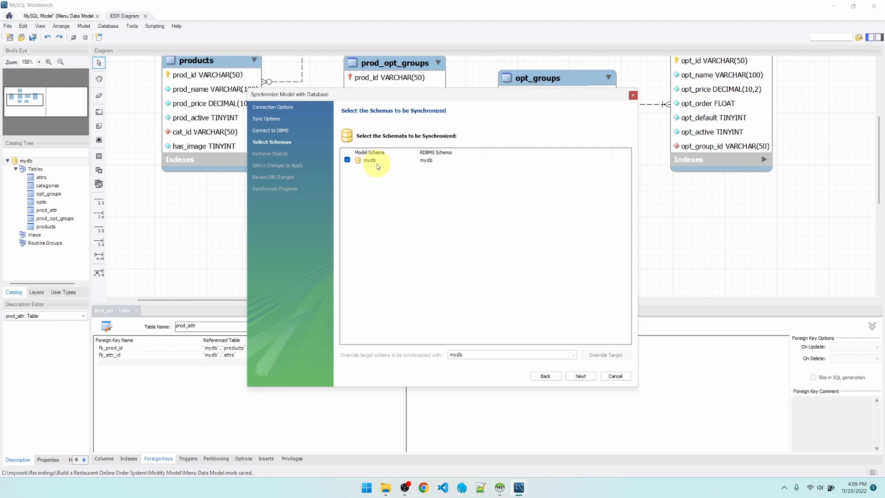
click(431, 162)
click(579, 375)
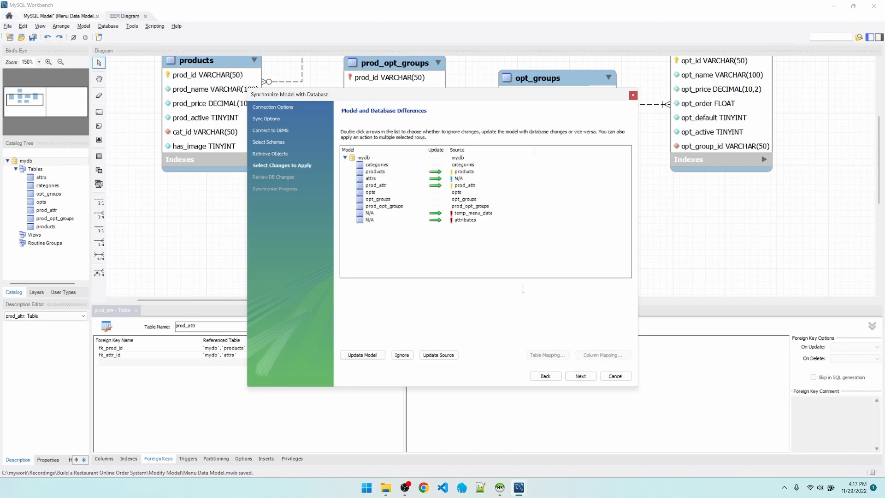
Examine the SQL proposed for the categories, products, attrs and attributes entries in the model and database differences.
click(397, 164)
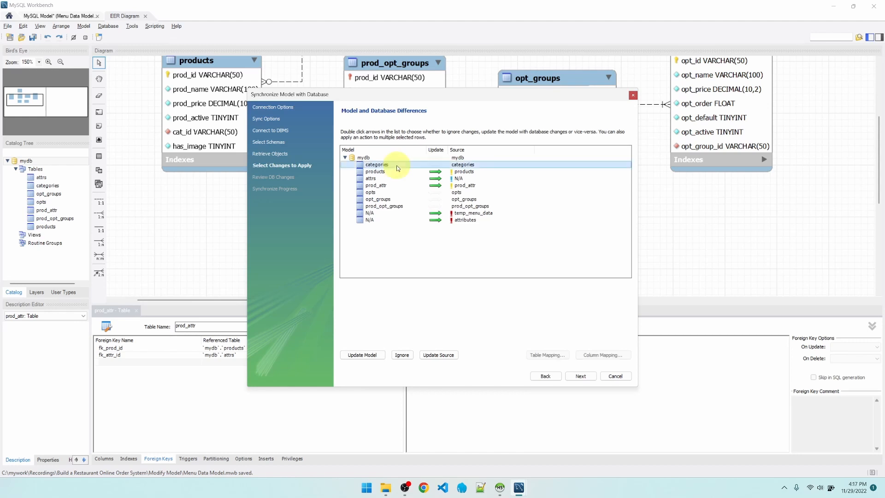
click(395, 173)
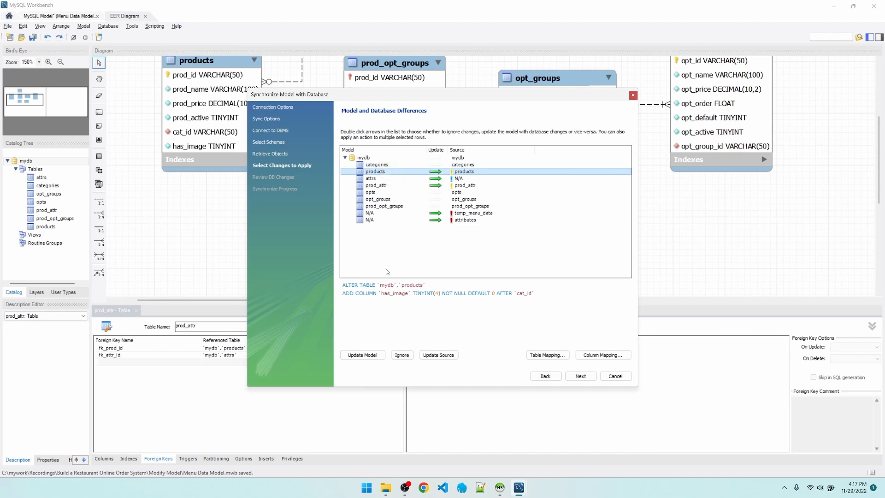
drag(341, 294, 555, 293)
click(404, 180)
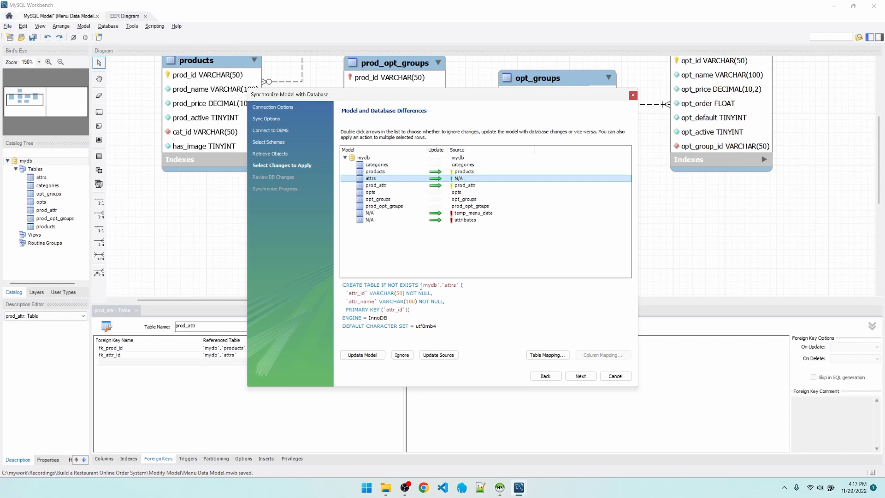
drag(343, 284, 386, 284)
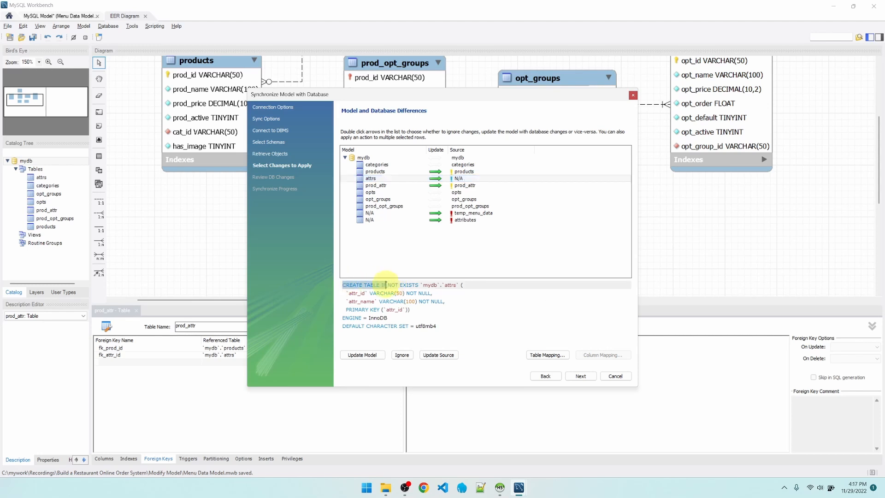
click(474, 178)
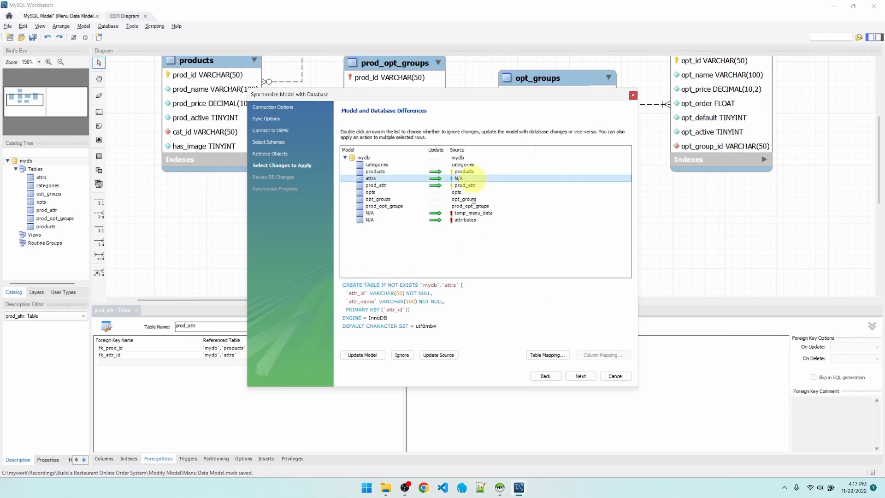
click(471, 221)
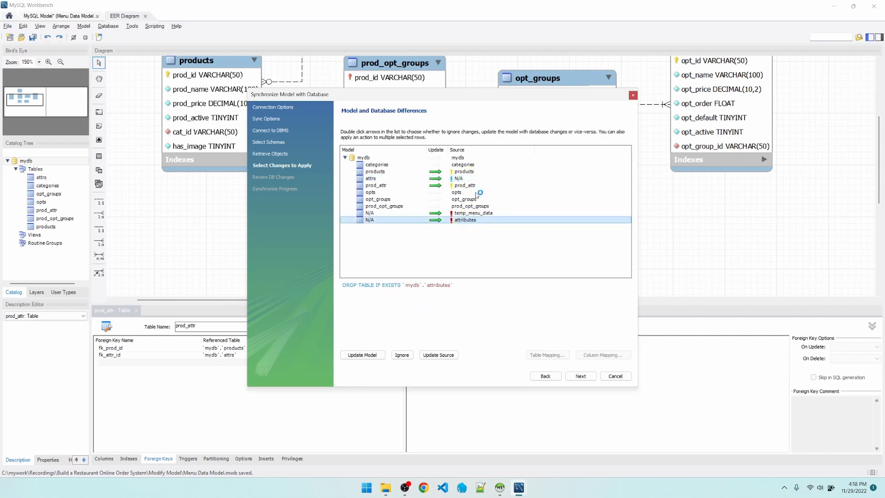
Map the model's attrs table to the existing attributes table as its desired target table.
click(465, 179)
click(559, 354)
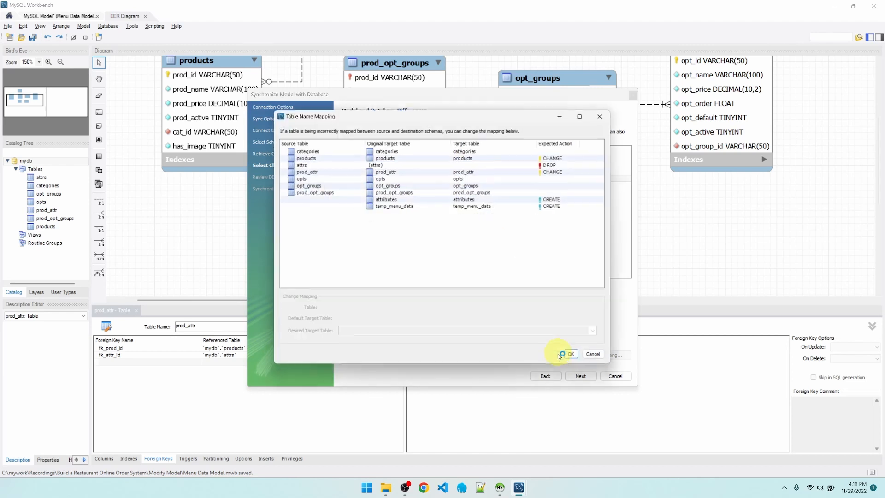
click(397, 166)
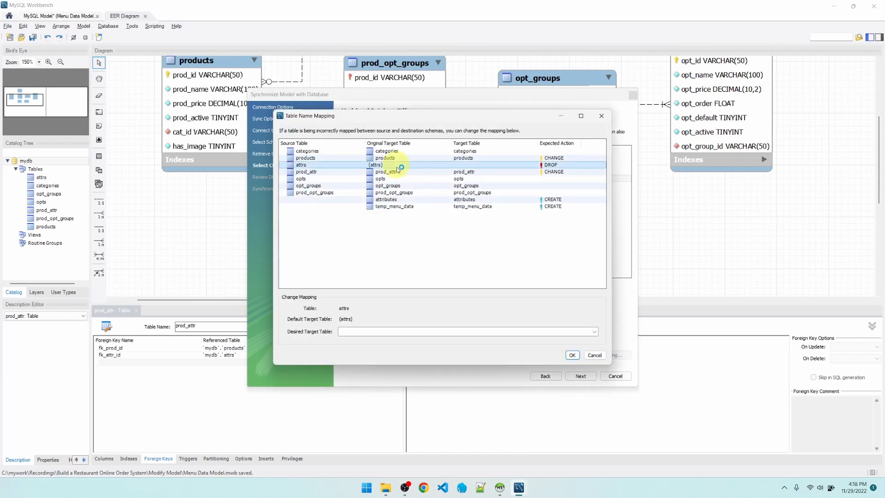
click(593, 331)
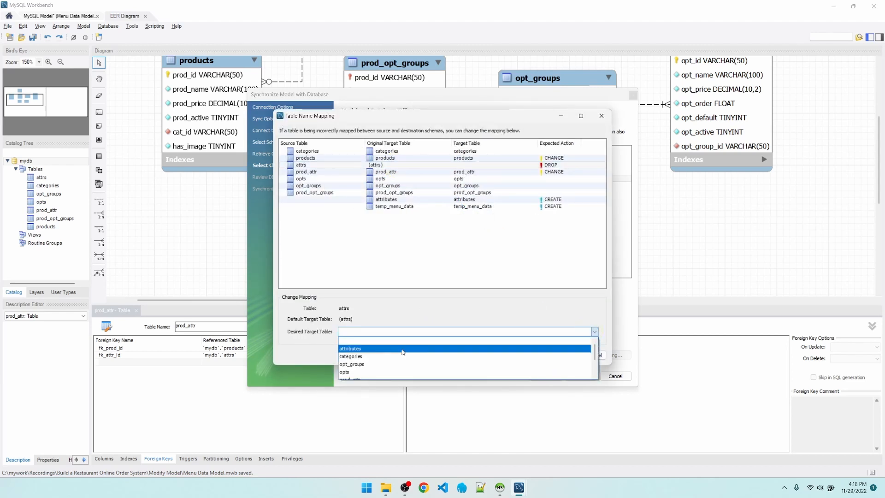
click(402, 349)
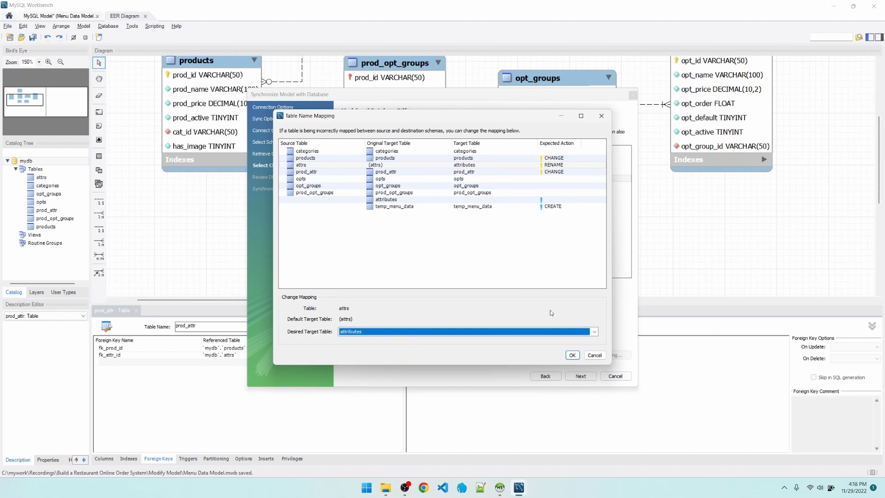
click(572, 355)
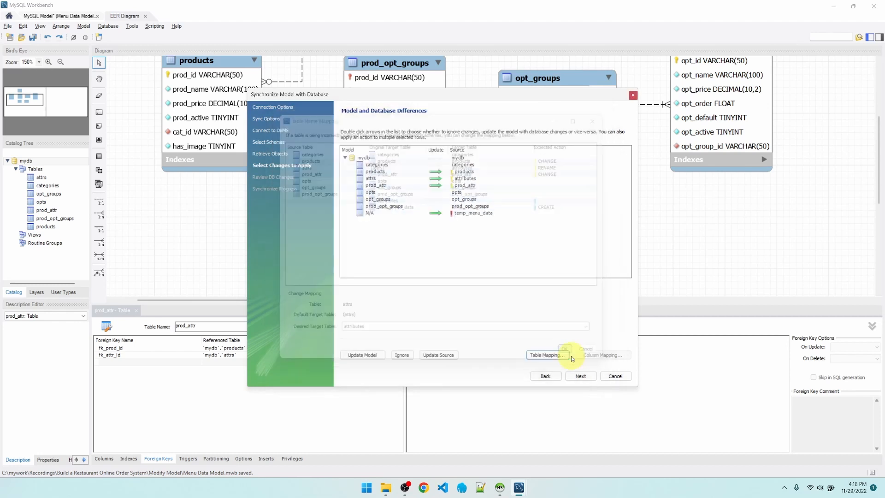
Check the SQL proposed for the remapped attrs table and for the prod_attr table.
click(465, 179)
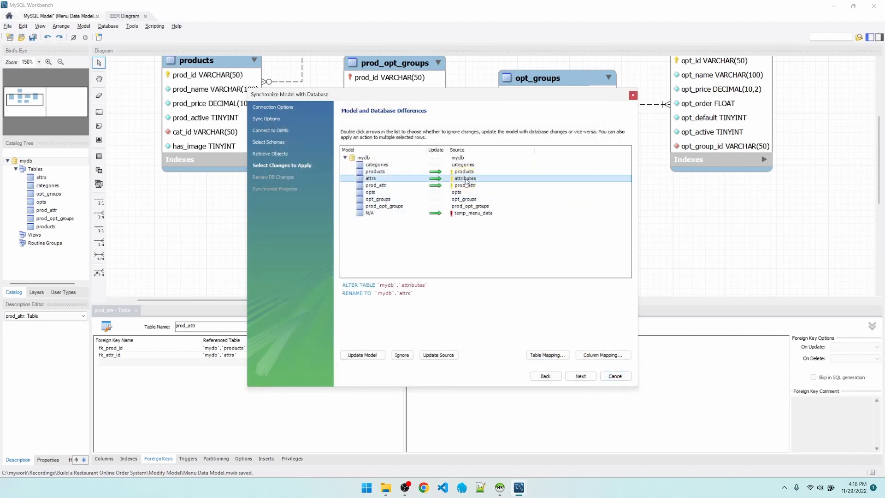
double_click(345, 294)
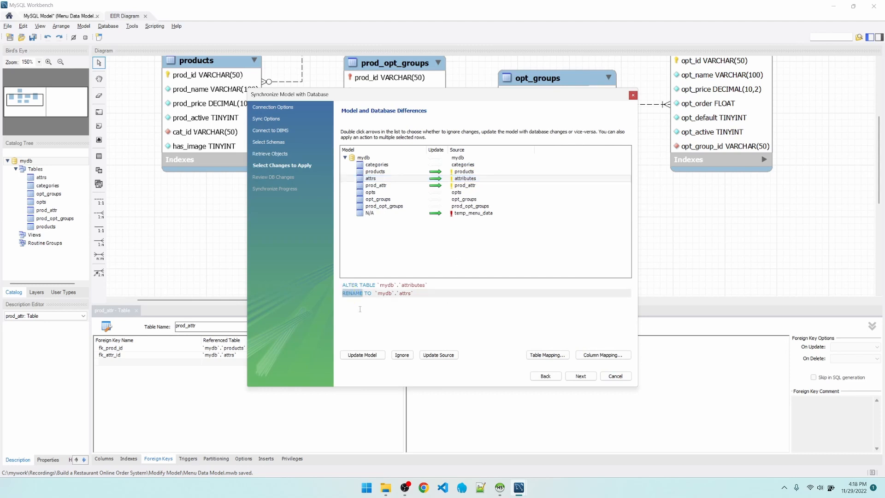
click(486, 186)
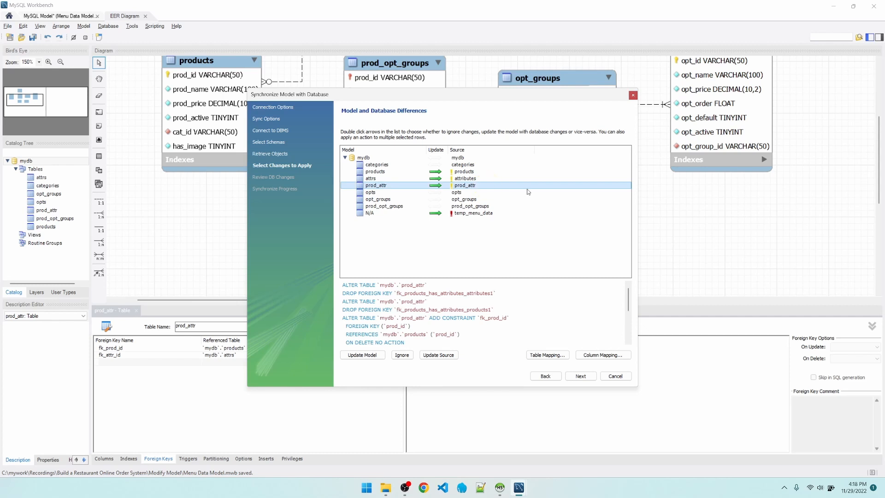
Examine the proposed prod_attr SQL that drops the two old foreign keys and adds the fk_prod_id and fk_attr_id constraints.
double_click(373, 257)
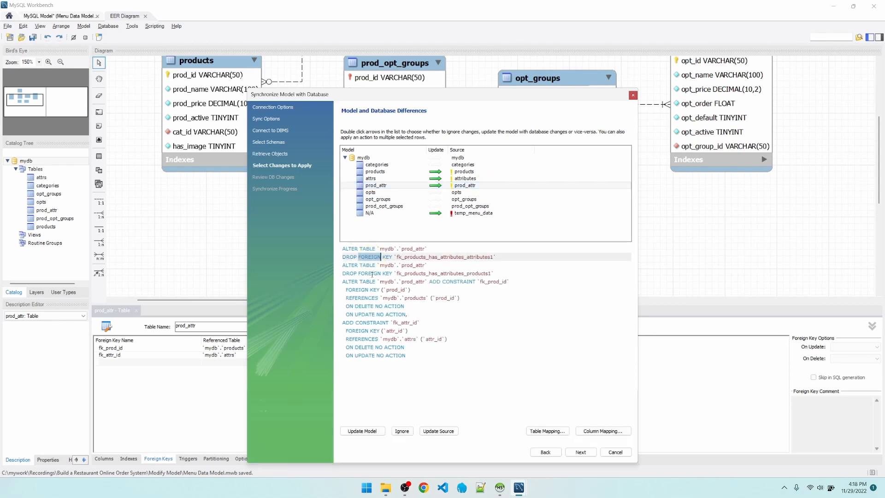
click(372, 274)
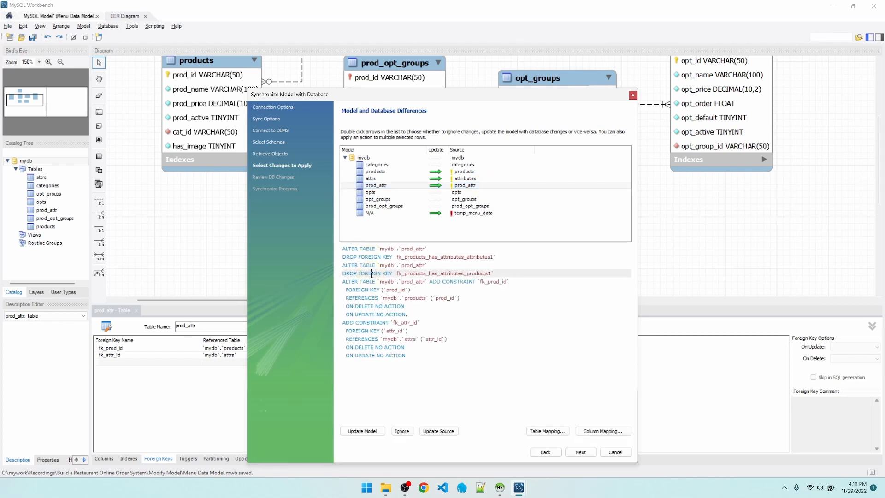
drag(342, 257, 398, 257)
drag(342, 274, 402, 274)
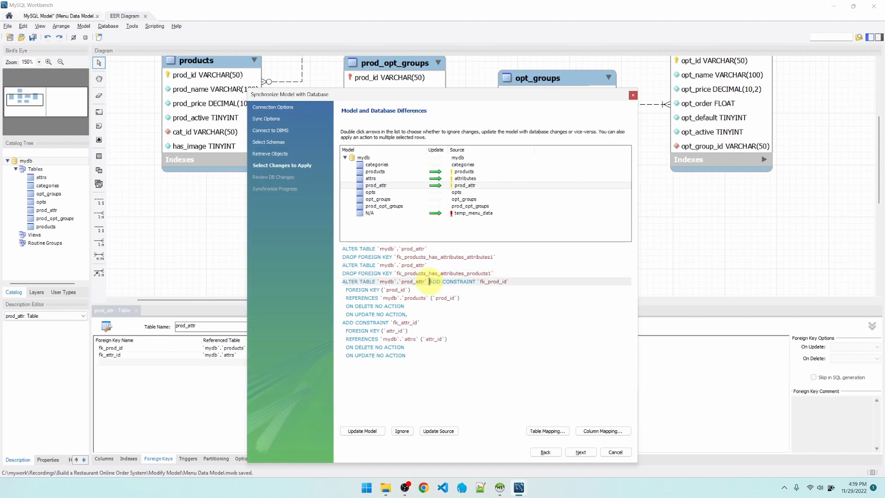
drag(429, 282, 532, 280)
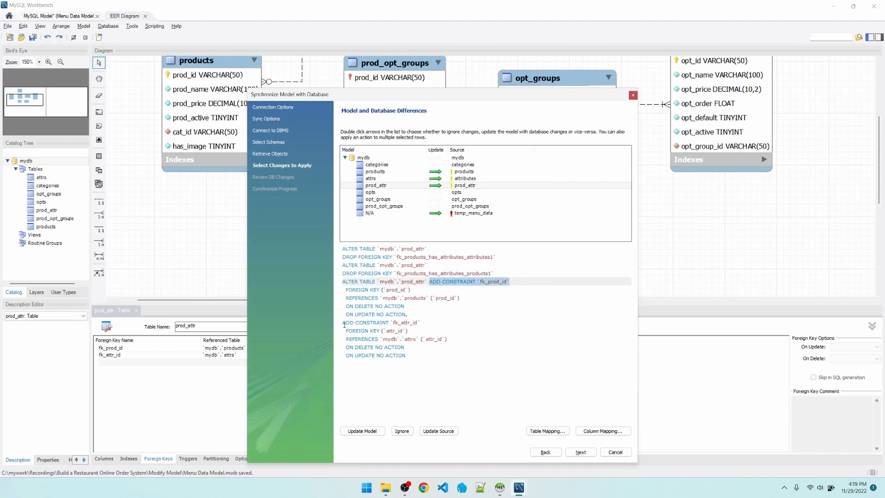
drag(344, 324, 438, 319)
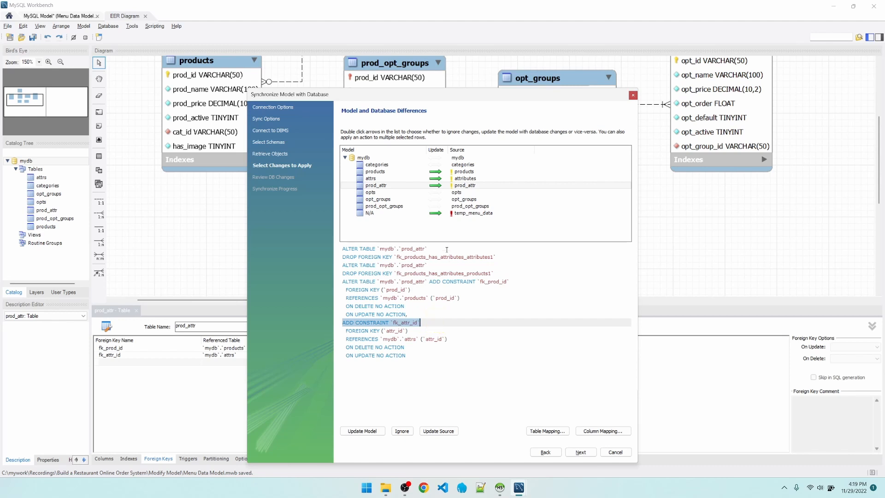
Check the opts, opt_groups and prod_opt_groups entries for proposed SQL changes.
click(428, 192)
click(428, 199)
click(429, 207)
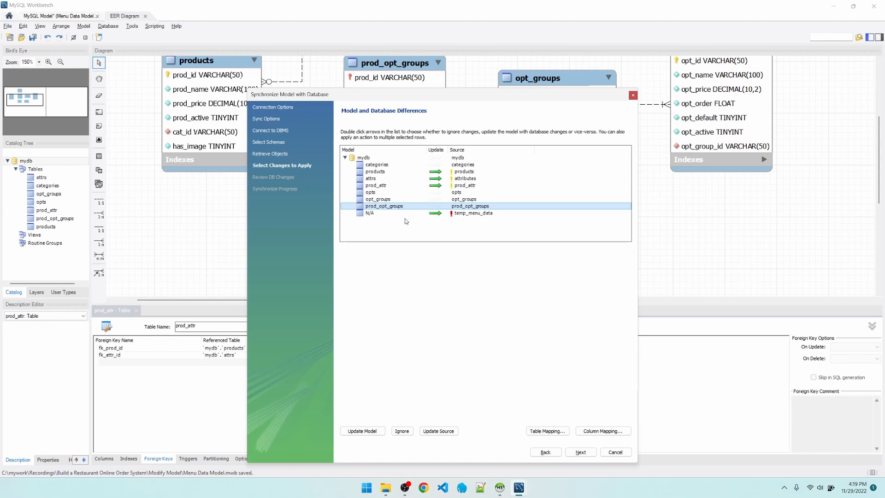
Set the temp_menu_data table's difference to be ignored and proceed to the preview of the database changes.
click(420, 215)
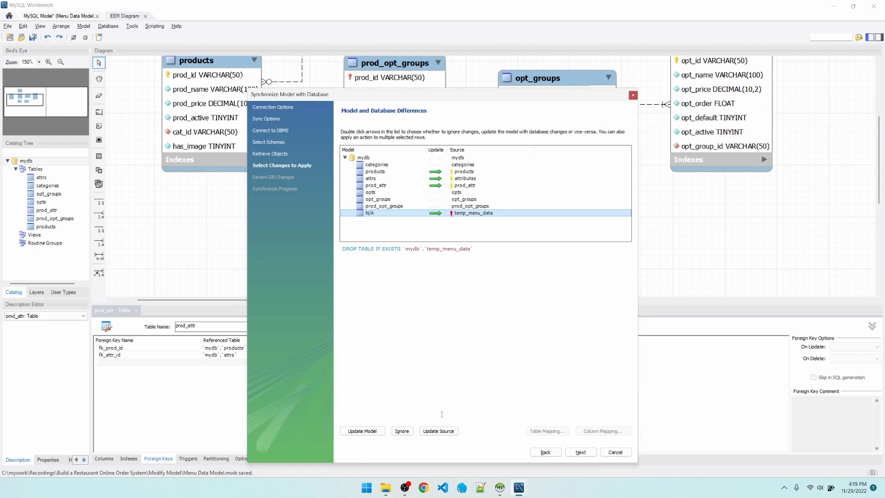
click(367, 431)
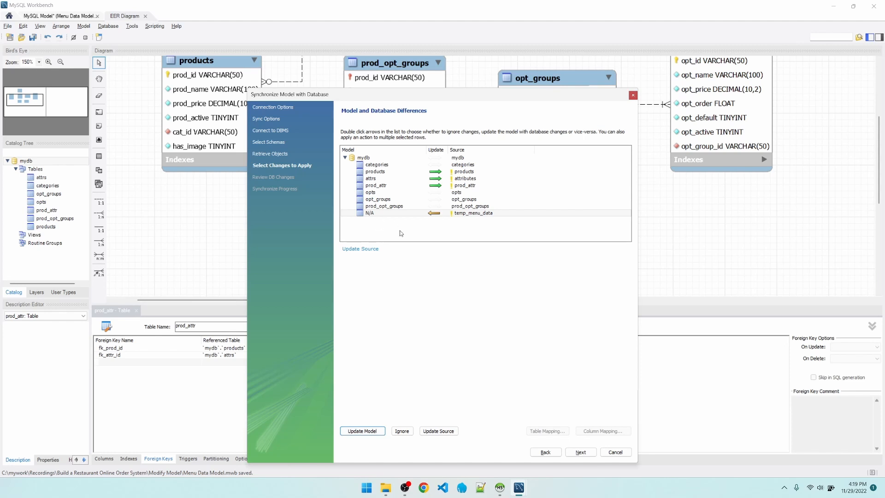
click(402, 431)
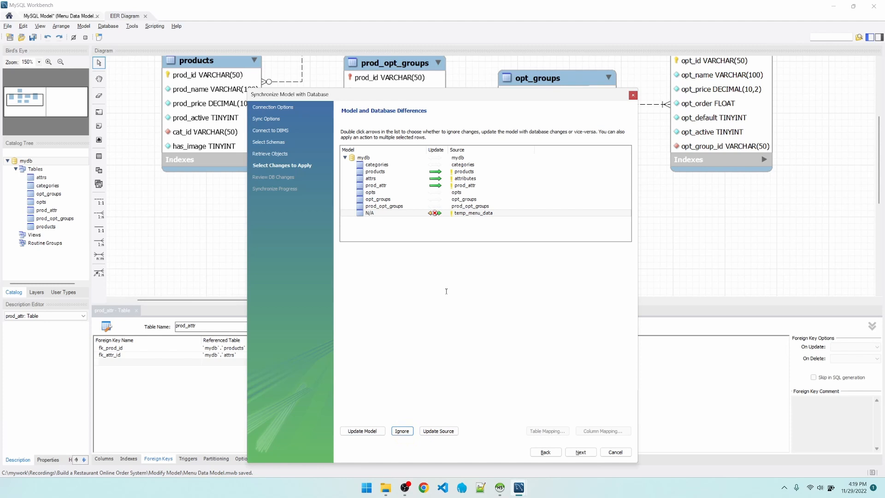
click(588, 453)
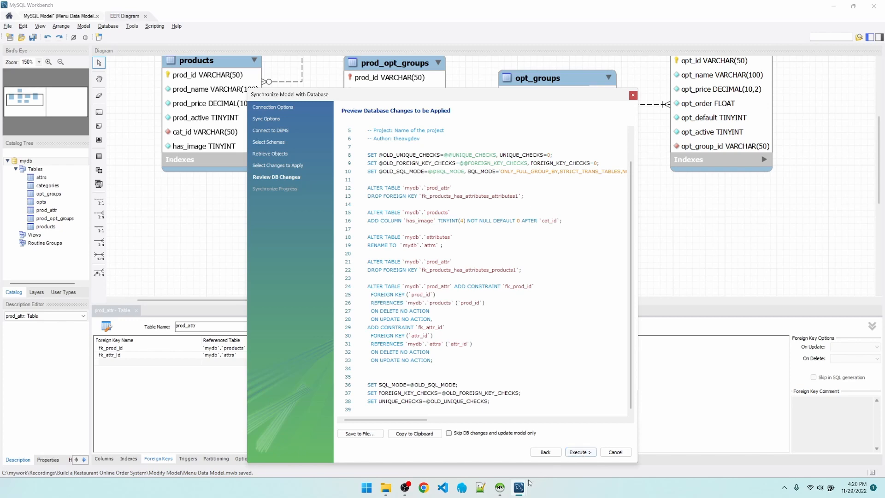
Switch to HeidiSQL and check the mydb database's table list before applying the changes.
click(500, 487)
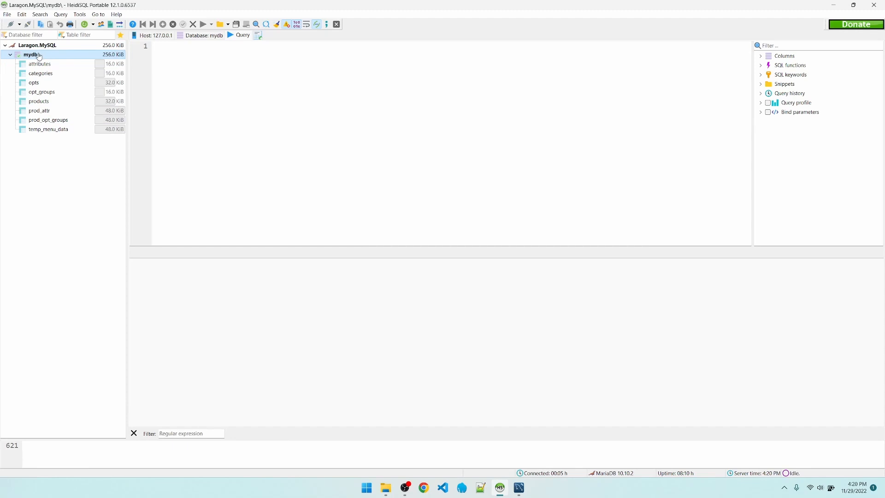
click(60, 48)
click(49, 55)
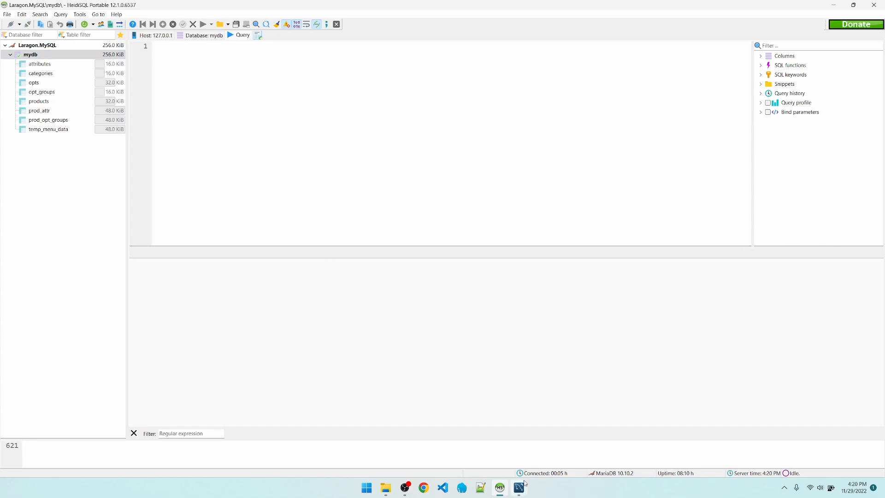
Return to the synchronization wizard in MySQL Workbench, execute the previewed database changes and close the wizard.
mouse_move(525, 493)
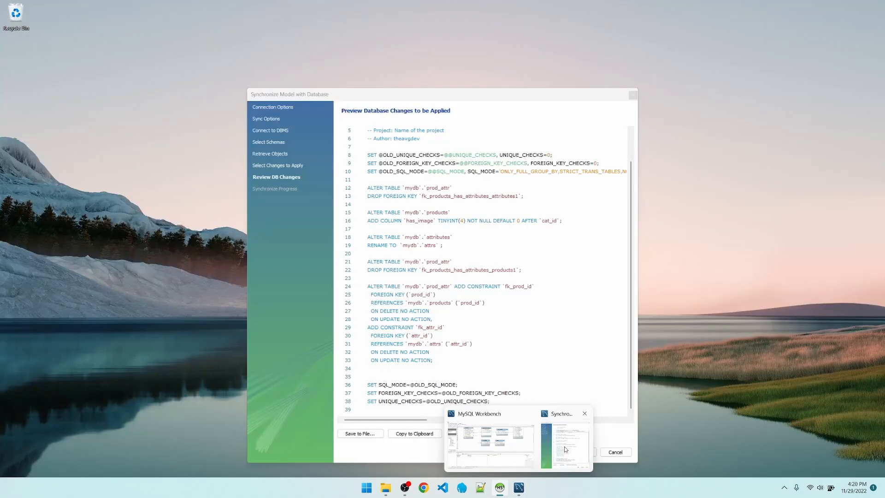
click(562, 440)
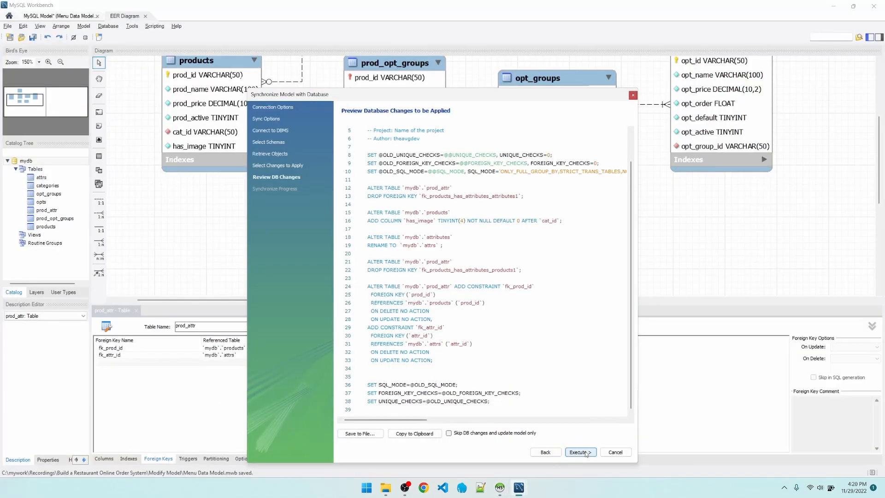
click(580, 452)
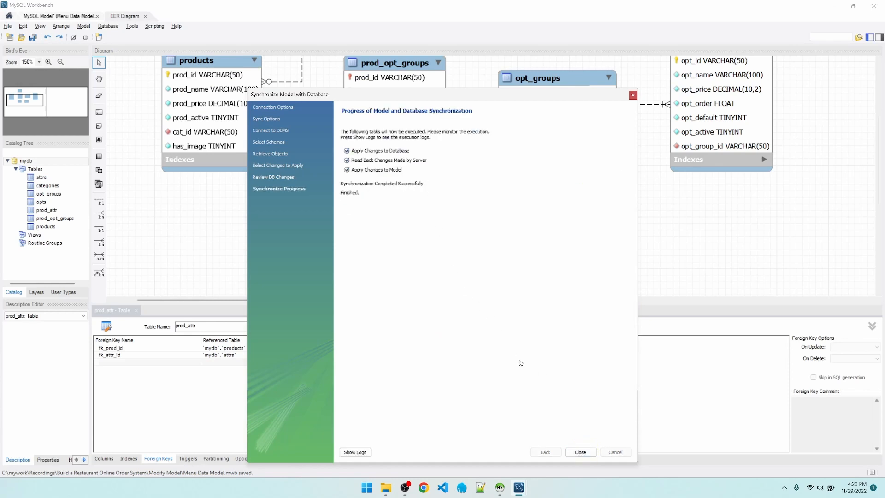
click(569, 450)
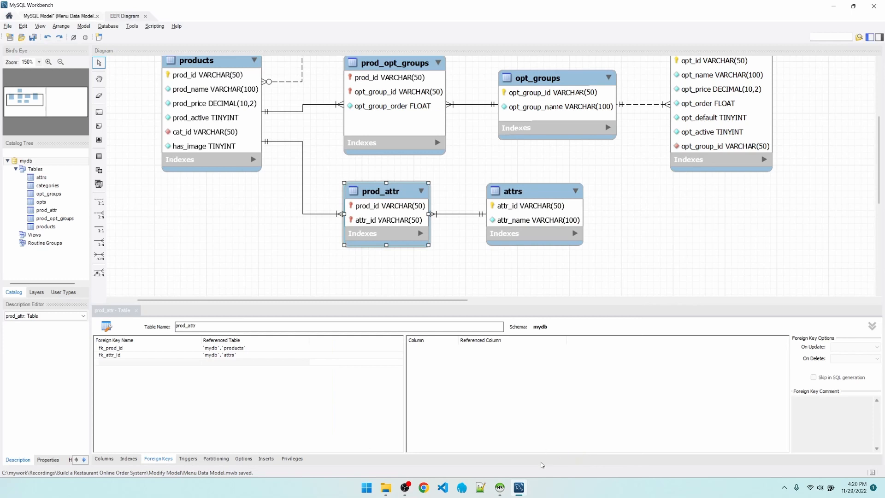
Switch to HeidiSQL, refresh the mydb database and expand its table list.
click(500, 488)
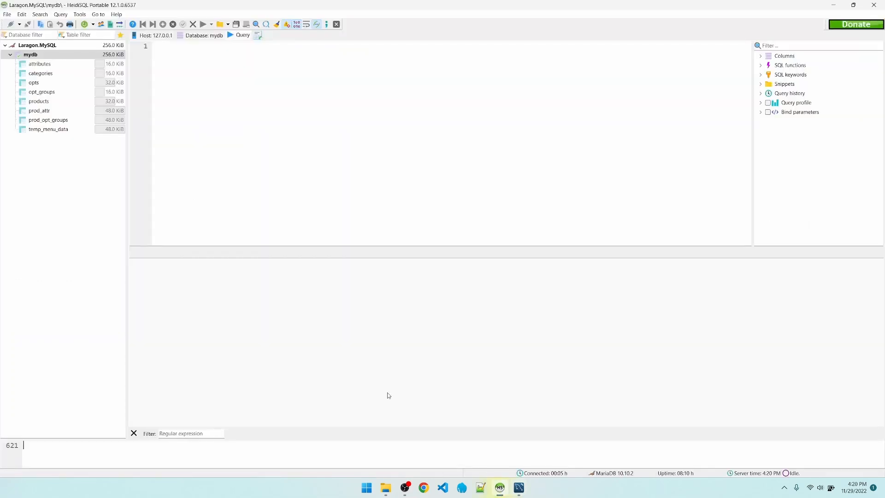
right_click(38, 55)
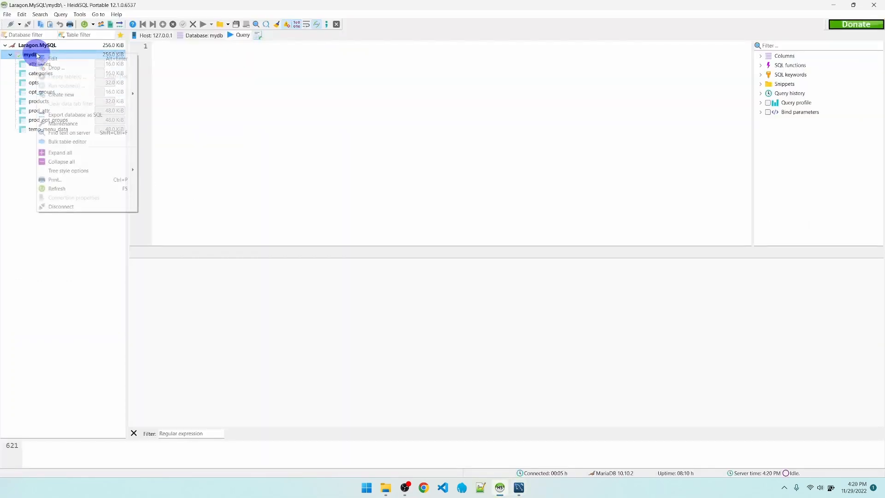
click(77, 190)
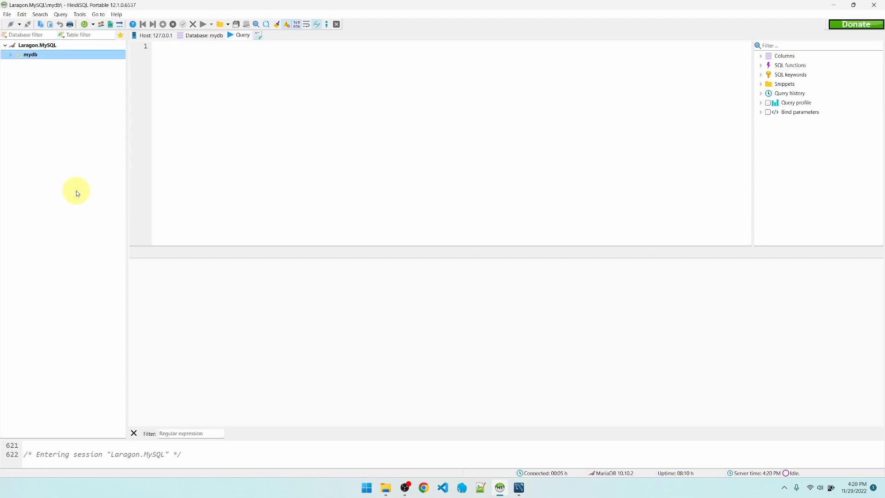
click(11, 56)
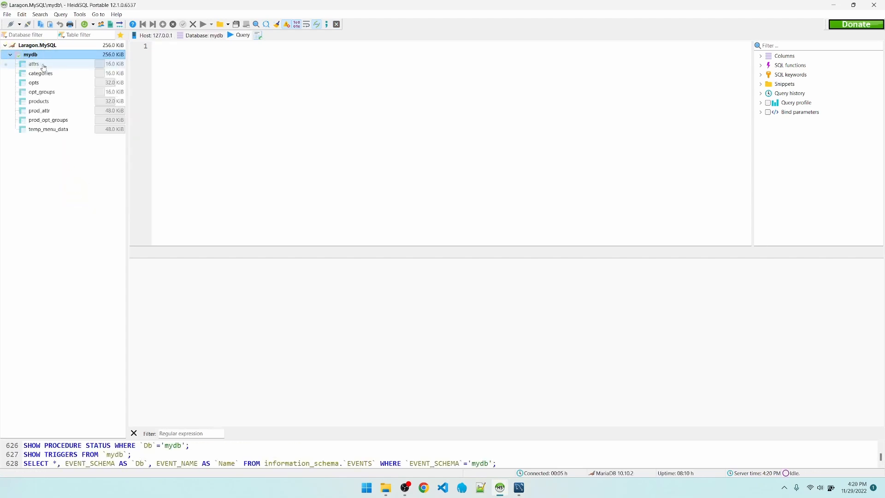
Inspect the has_image column in the products table's structure and the foreign keys of the prod_attr table.
click(49, 102)
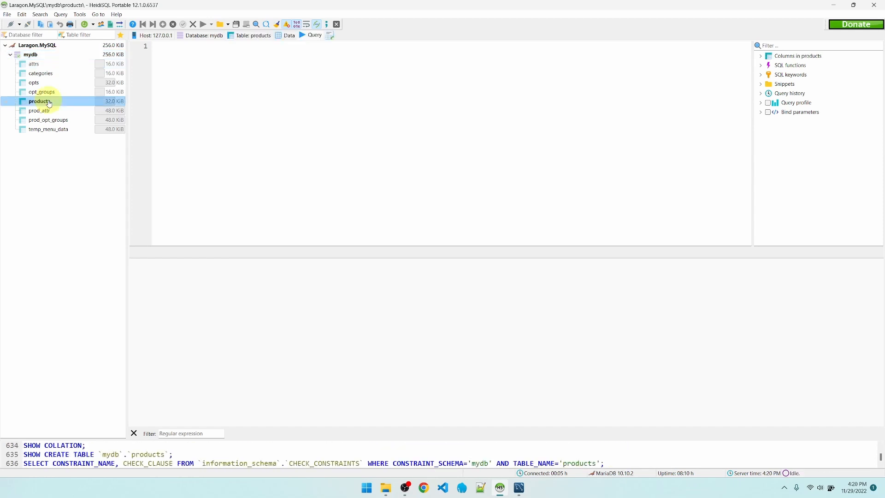
click(243, 37)
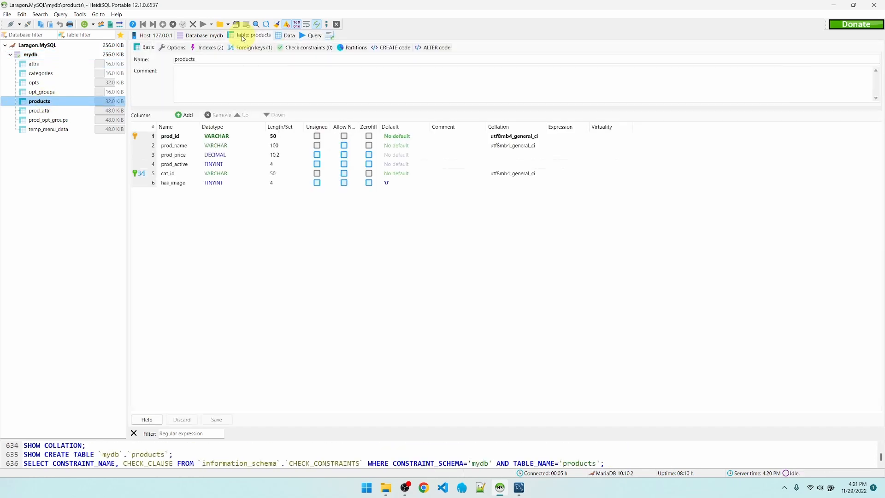
click(177, 184)
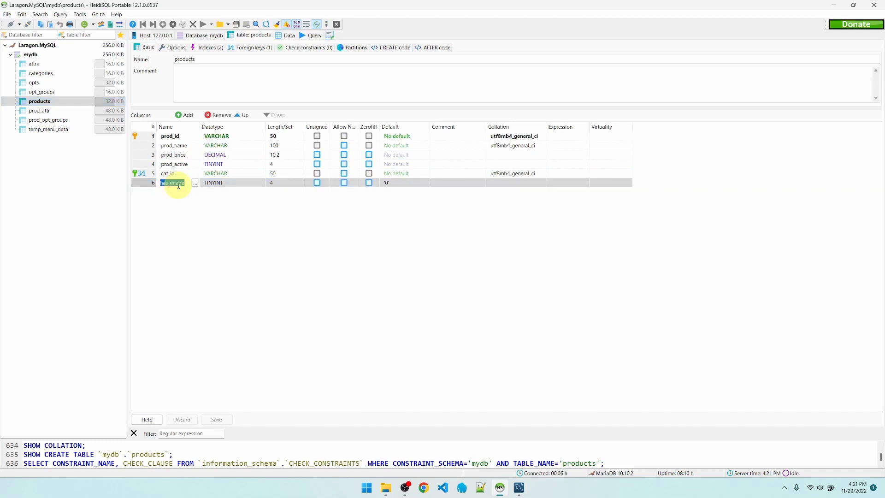
click(174, 191)
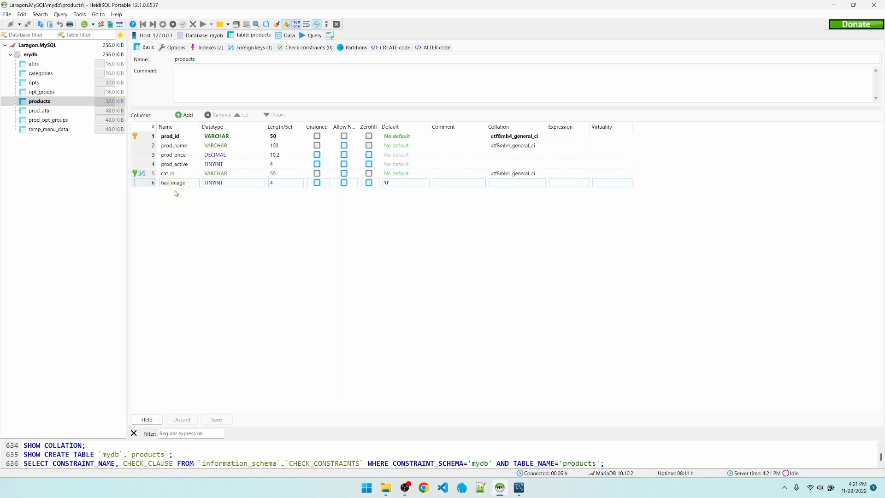
click(49, 113)
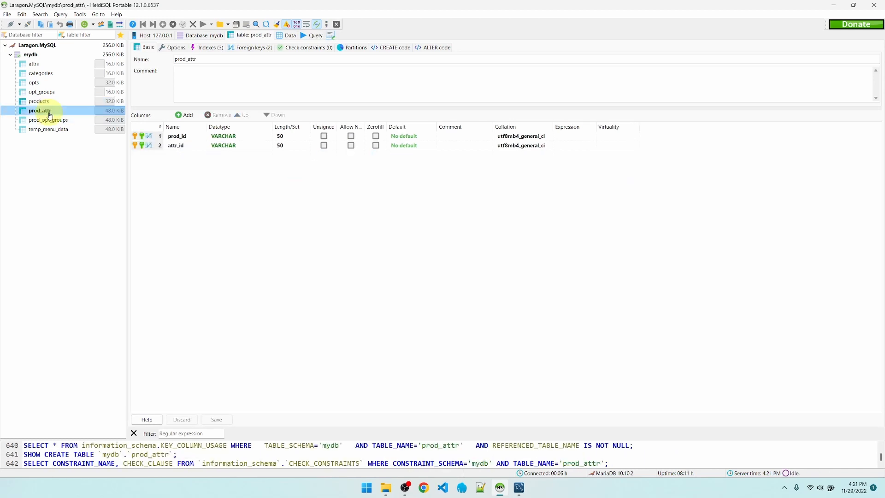
click(257, 50)
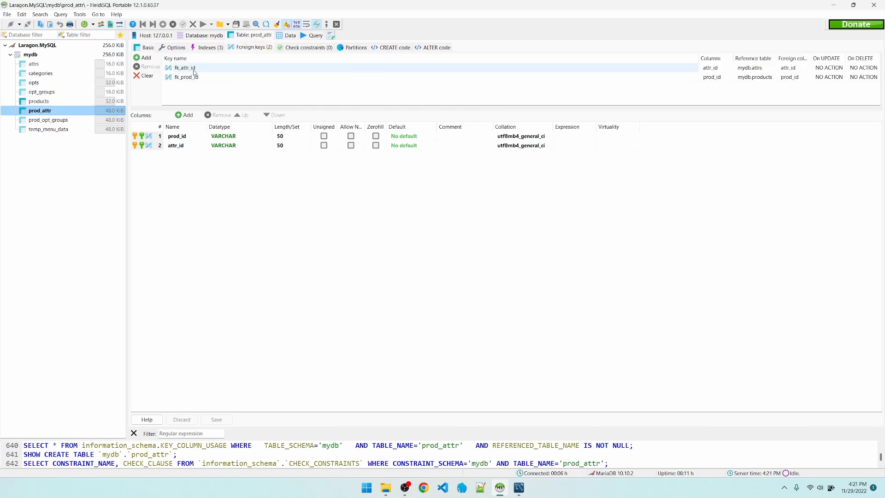